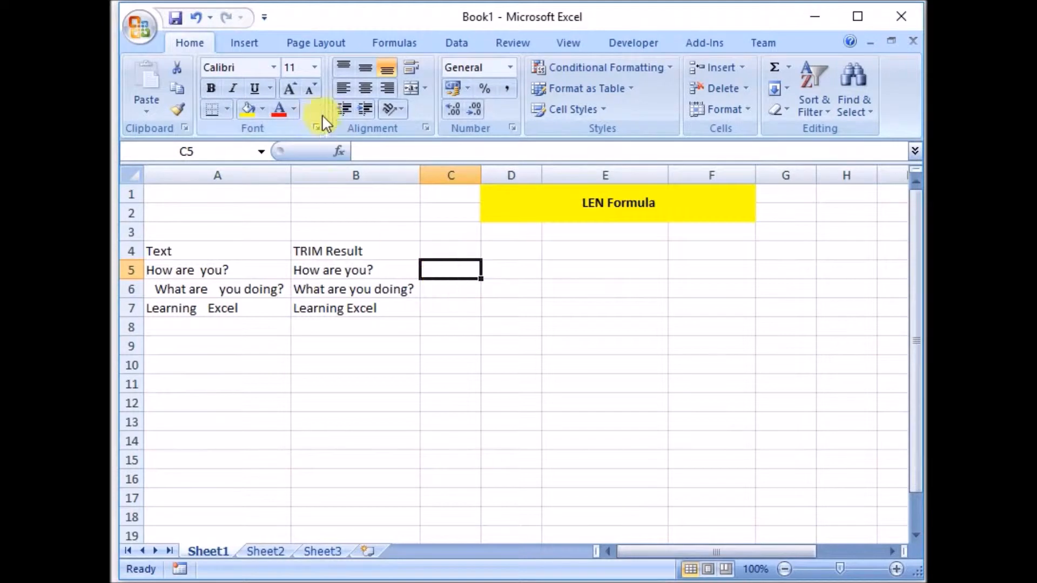
Step: Examine the Text and TRIM Result columns, the TRIM formula in B5 and the LEN Formula heading
click(324, 176)
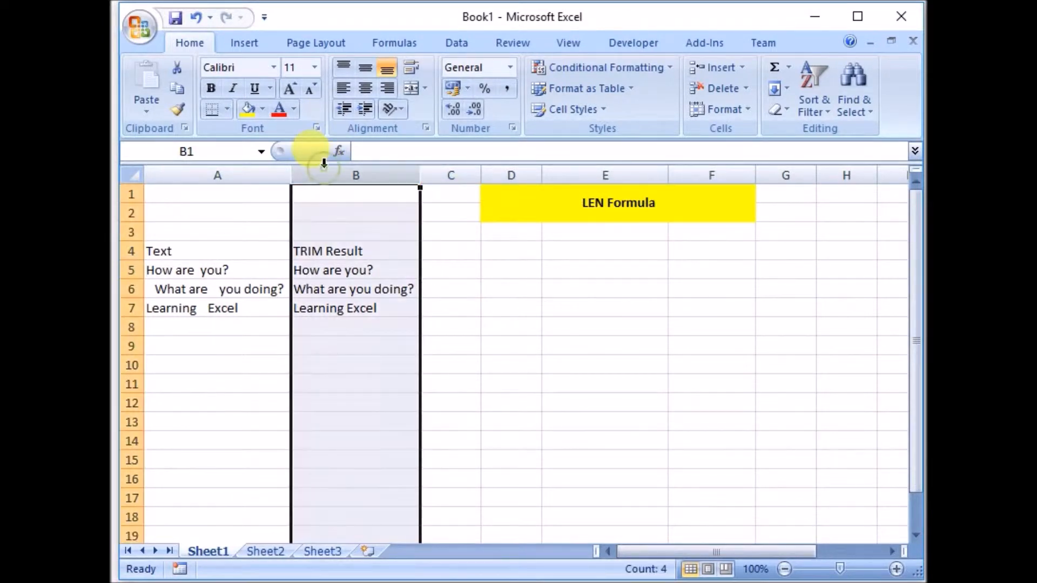
click(436, 267)
click(221, 169)
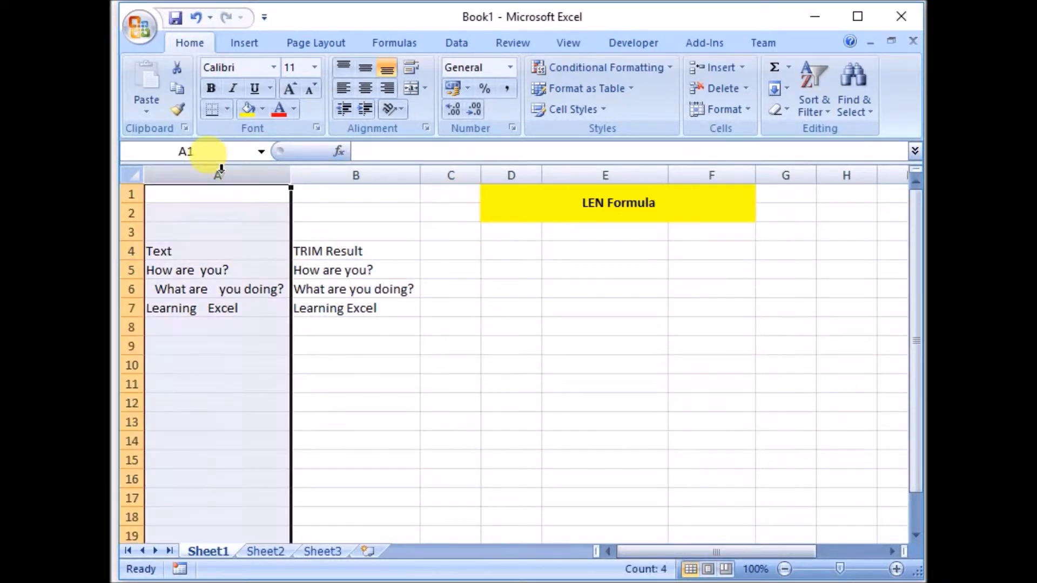
click(436, 270)
click(367, 270)
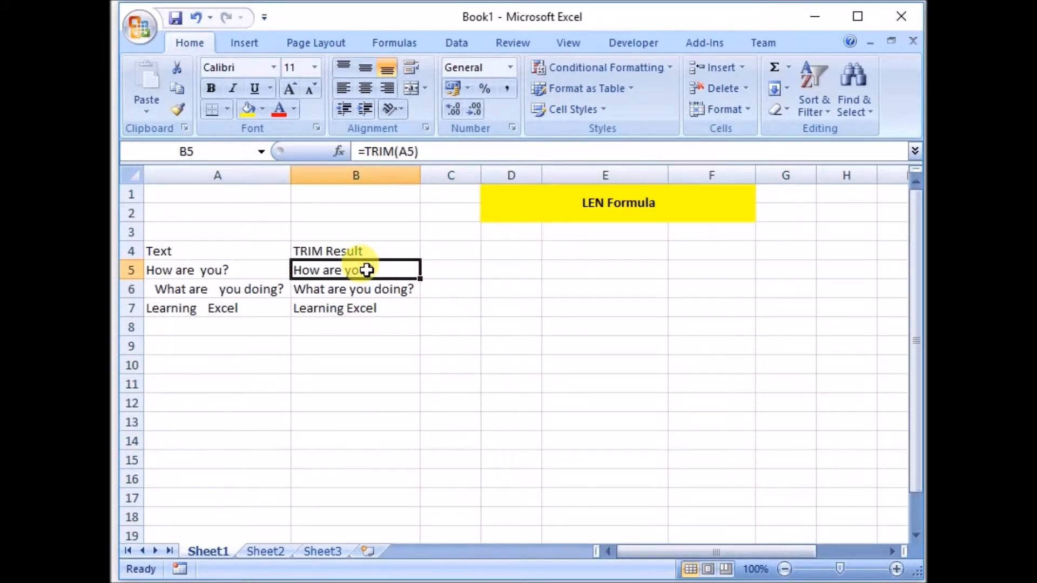
click(432, 274)
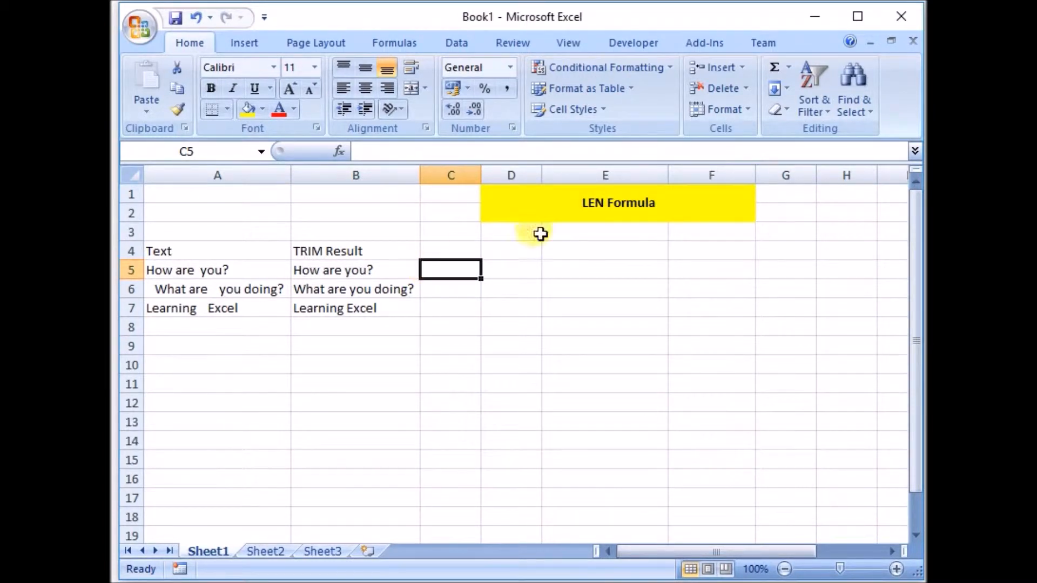
click(443, 271)
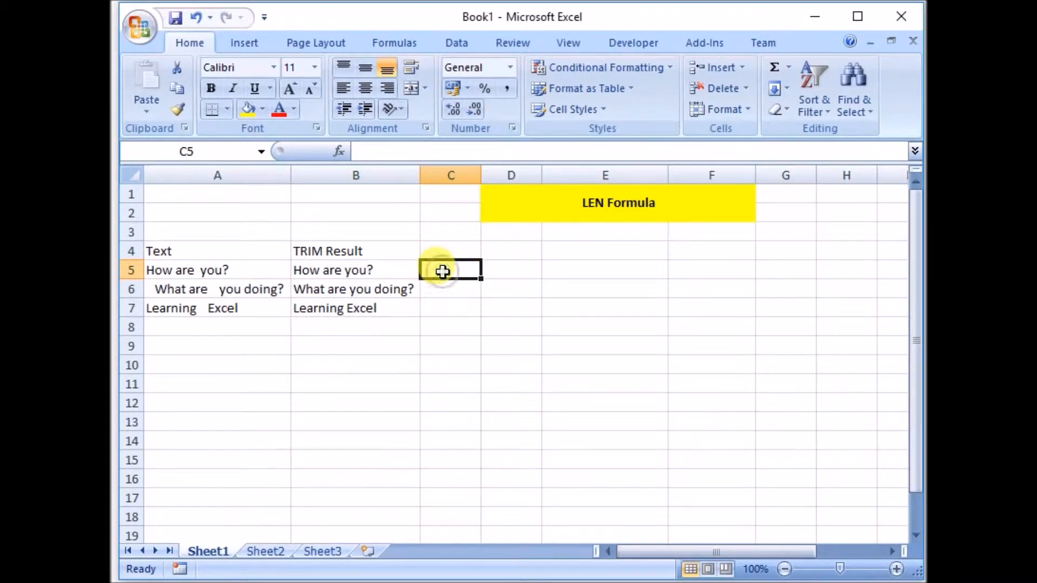
click(576, 206)
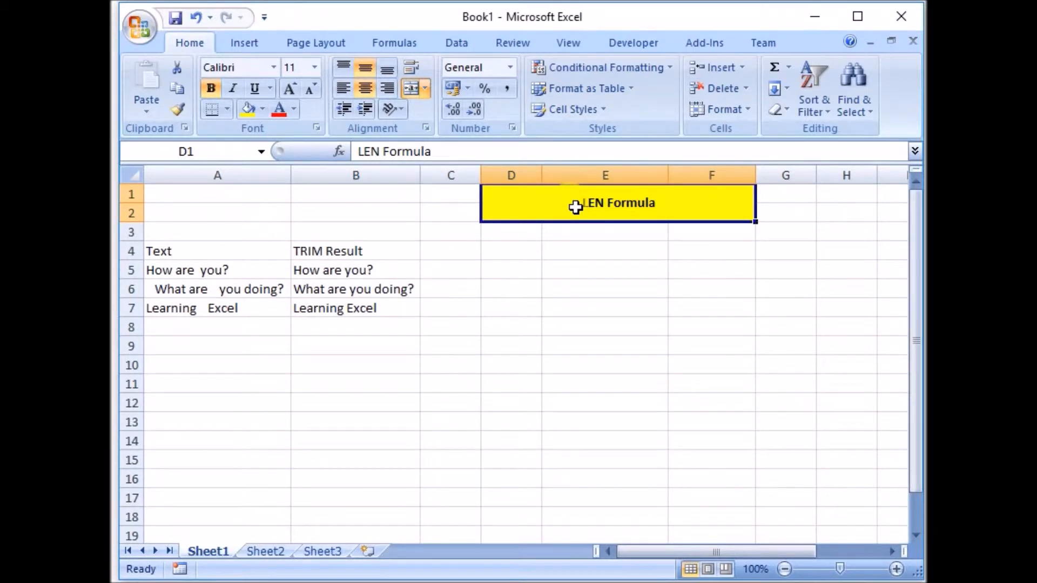
Step: Enter =LEN(A5) in C5 to count the original text's characters and fill the formula down to C7
click(443, 270)
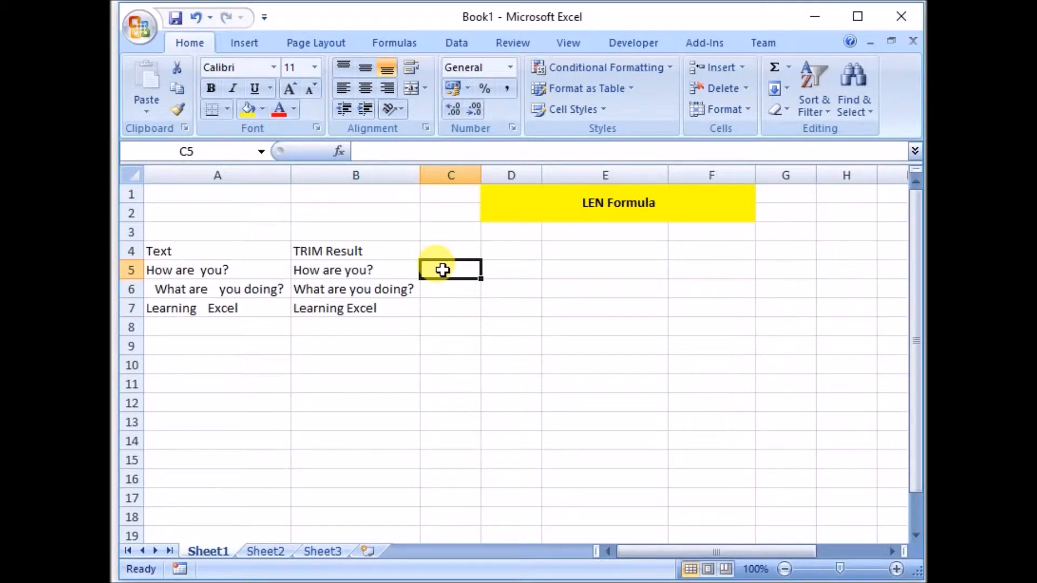
text(=le)
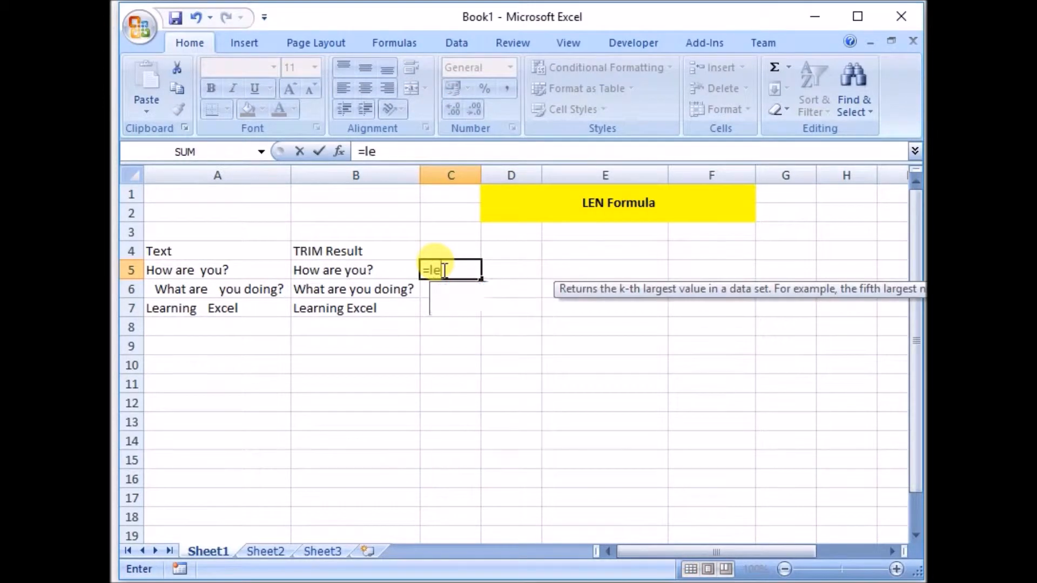
text(n)
key(Tab)
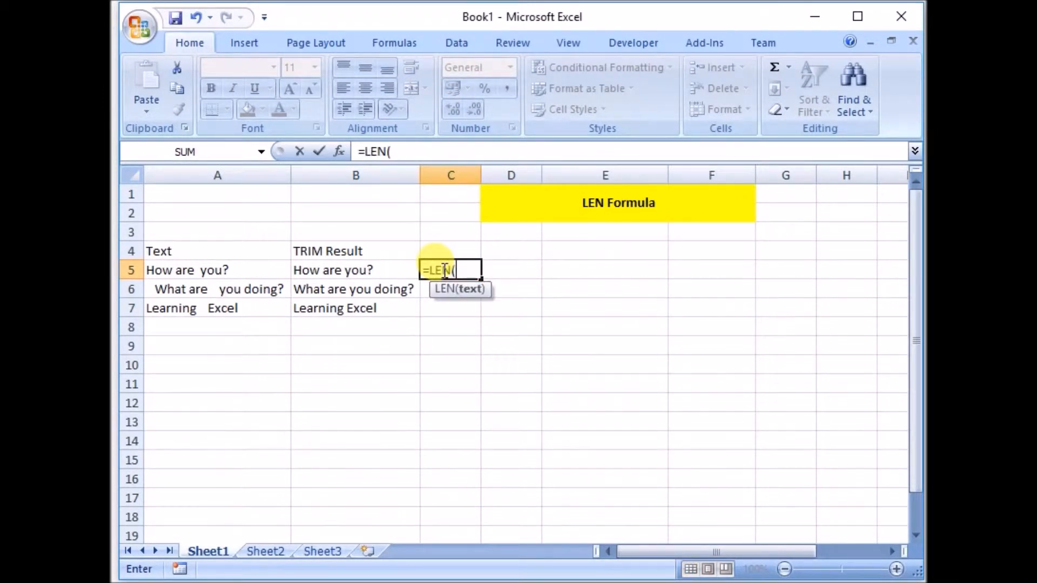
click(228, 269)
text())
key(Return)
click(437, 269)
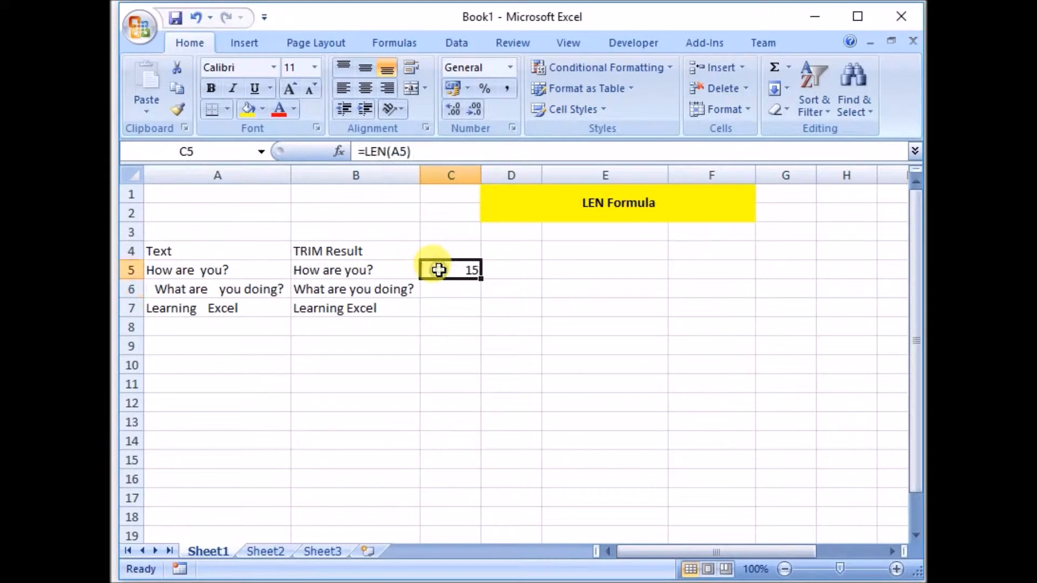
drag(480, 279, 470, 319)
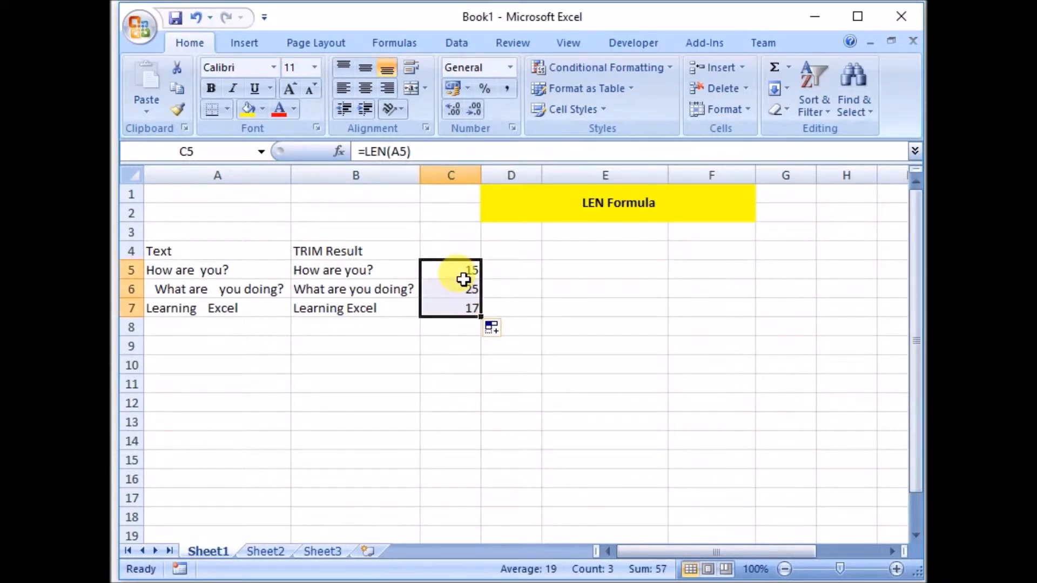
Step: Compare the original texts in column A with their LEN counts in C5:C7 and review the TRIM Result column
click(238, 270)
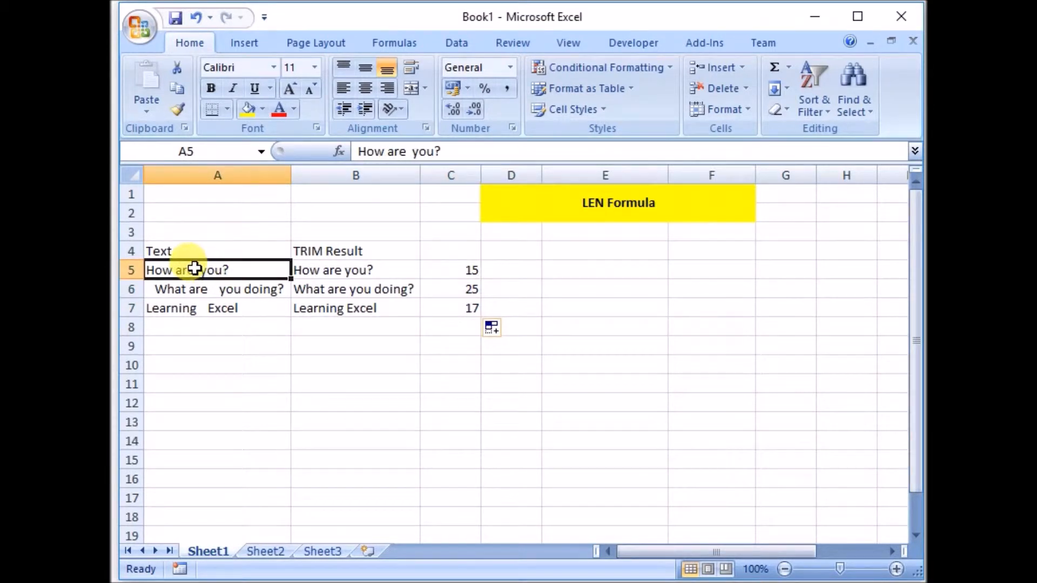
click(200, 292)
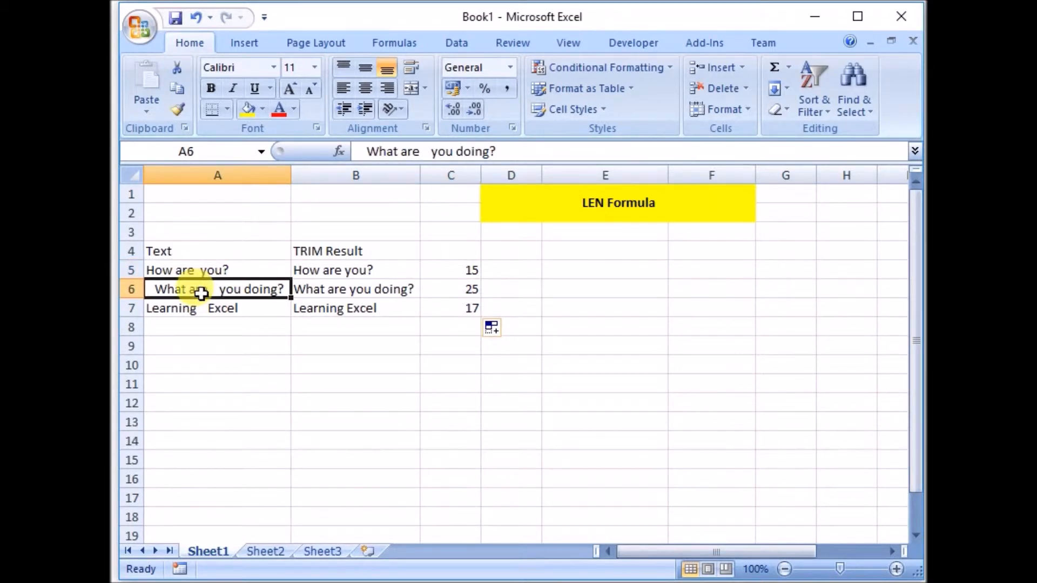
click(437, 285)
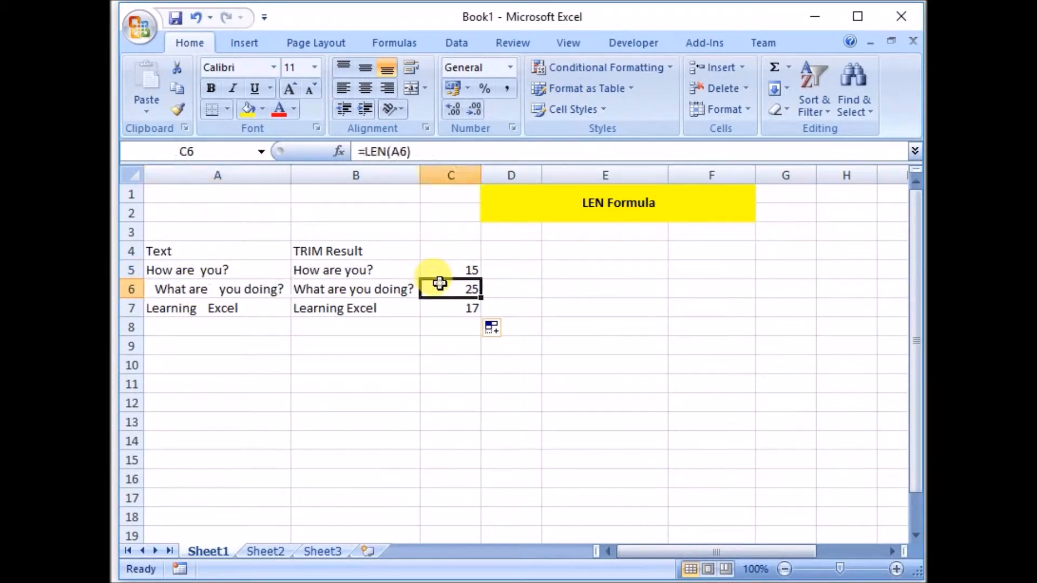
click(508, 260)
drag(446, 270, 447, 304)
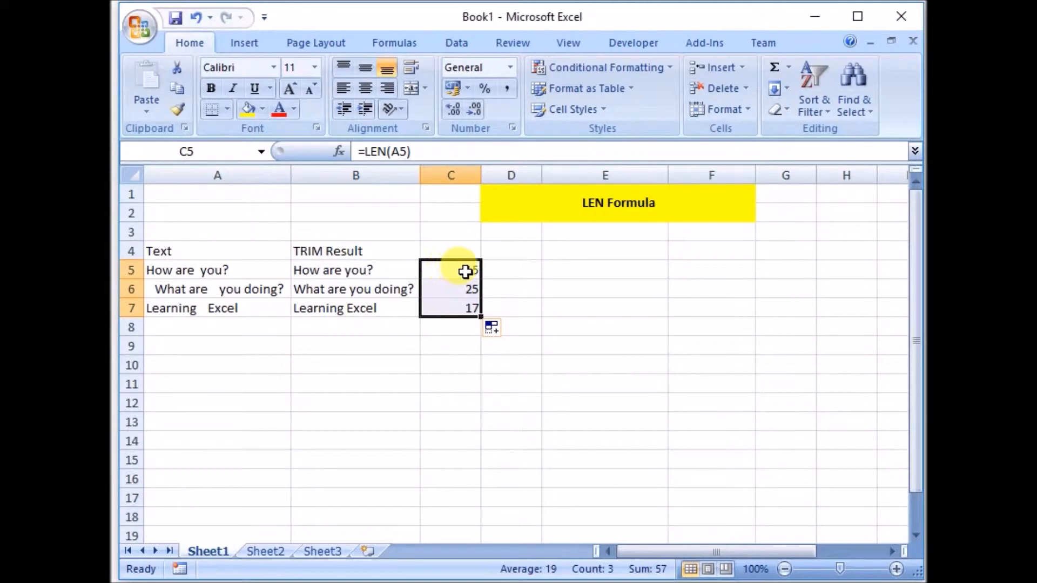
click(599, 219)
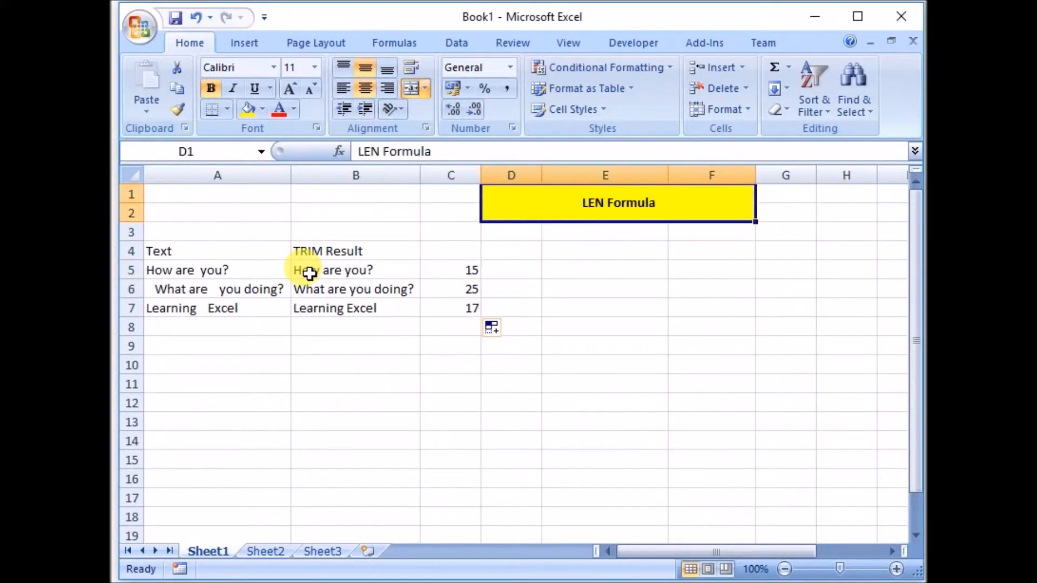
click(452, 272)
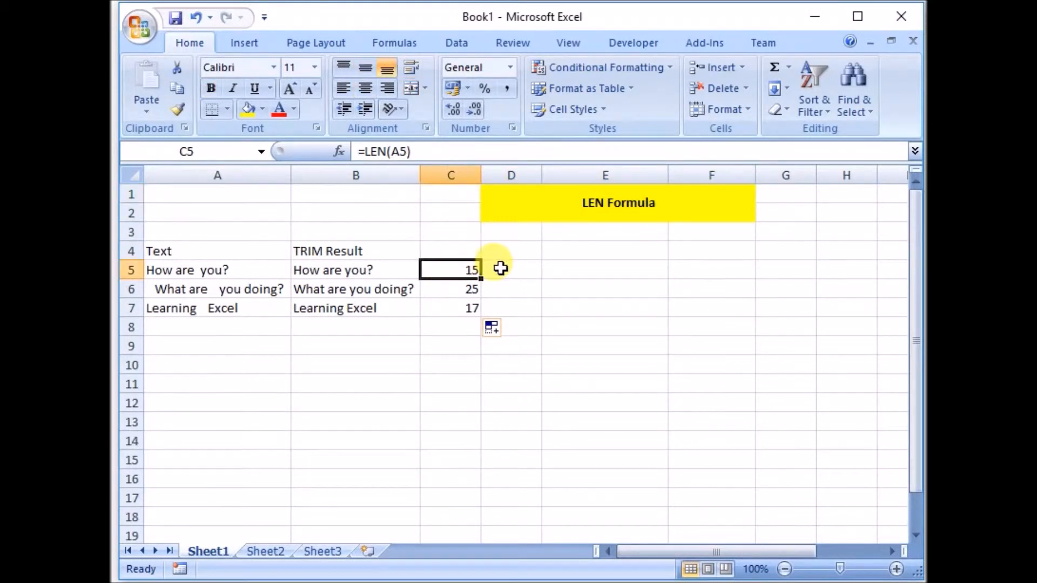
click(204, 273)
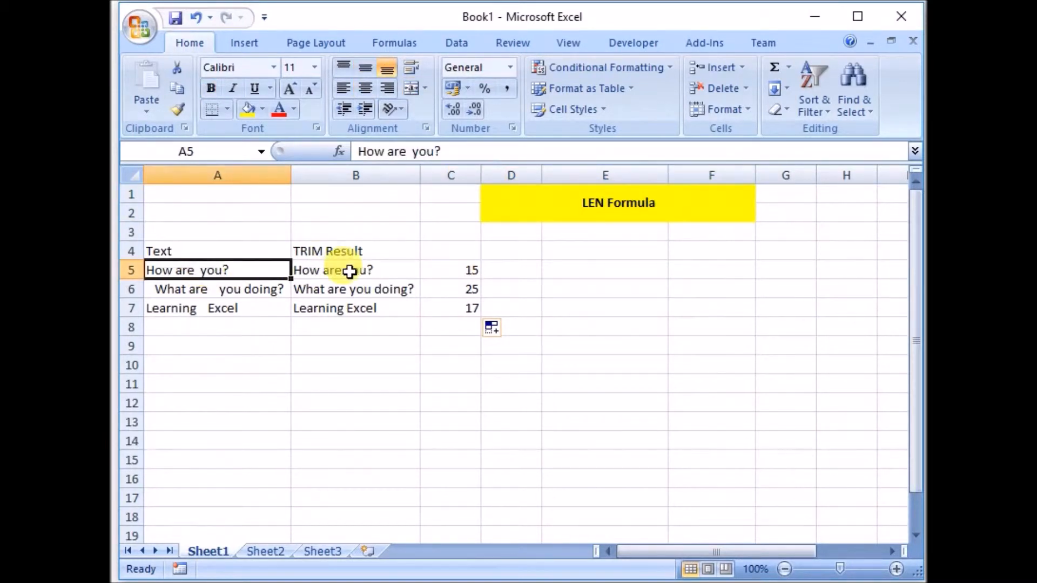
click(380, 190)
click(380, 176)
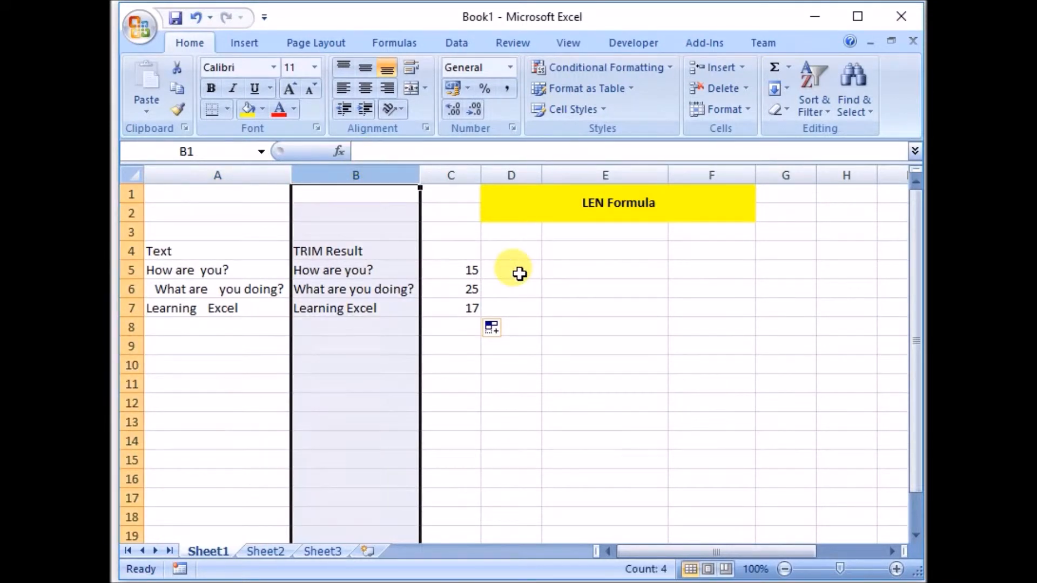
Step: Enter =LEN(B5) in D5 to count the trimmed text's characters and fill the formula down to D7
click(519, 272)
text(=)
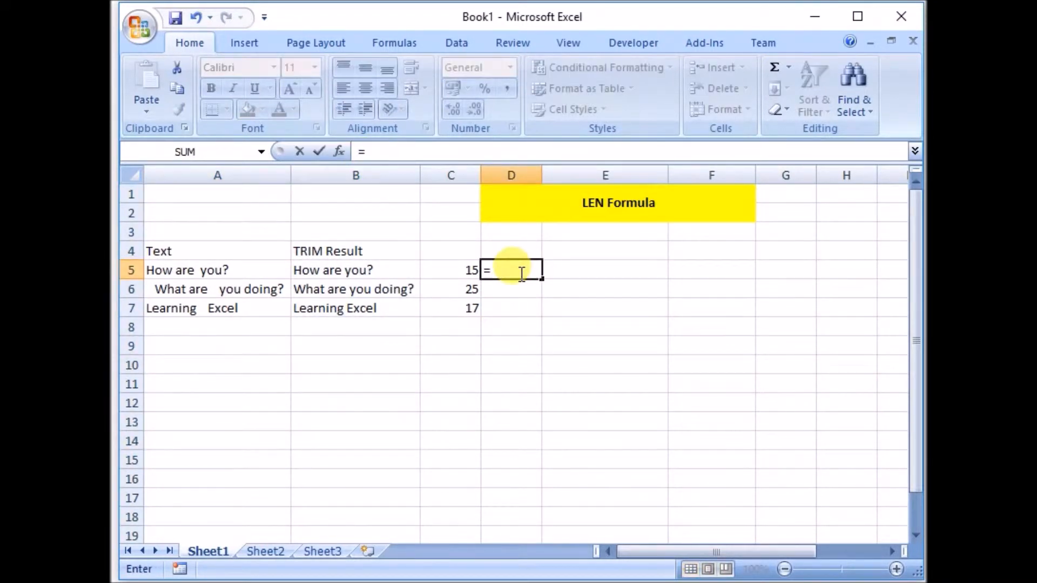
text(l)
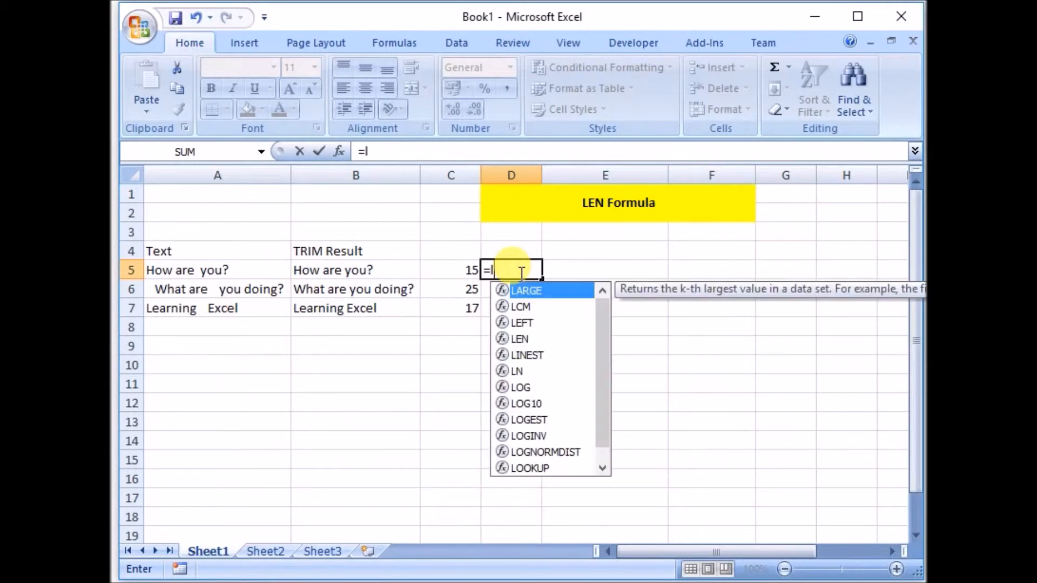
text(en)
key(Tab)
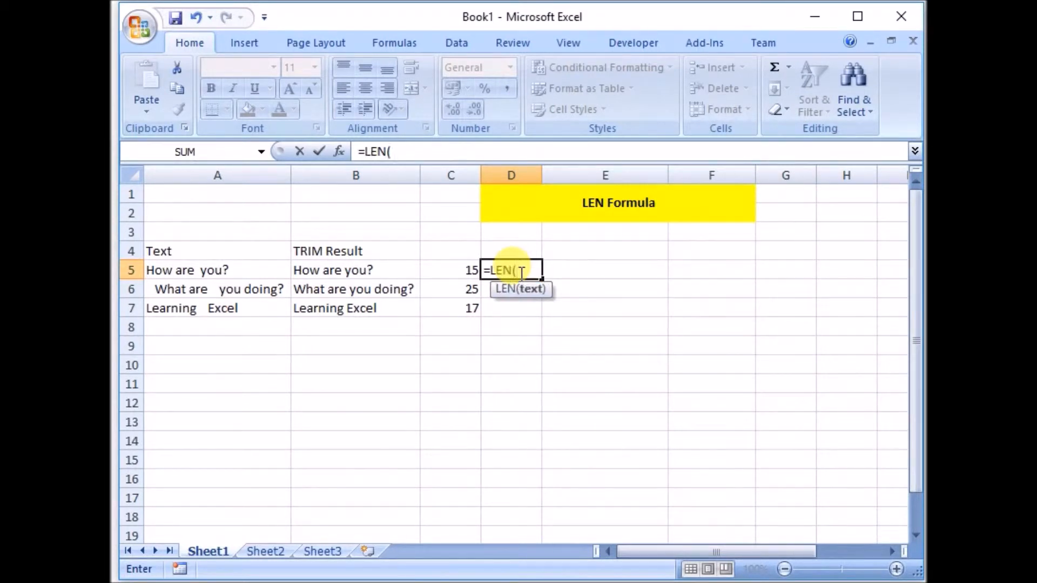
click(390, 267)
text())
key(Return)
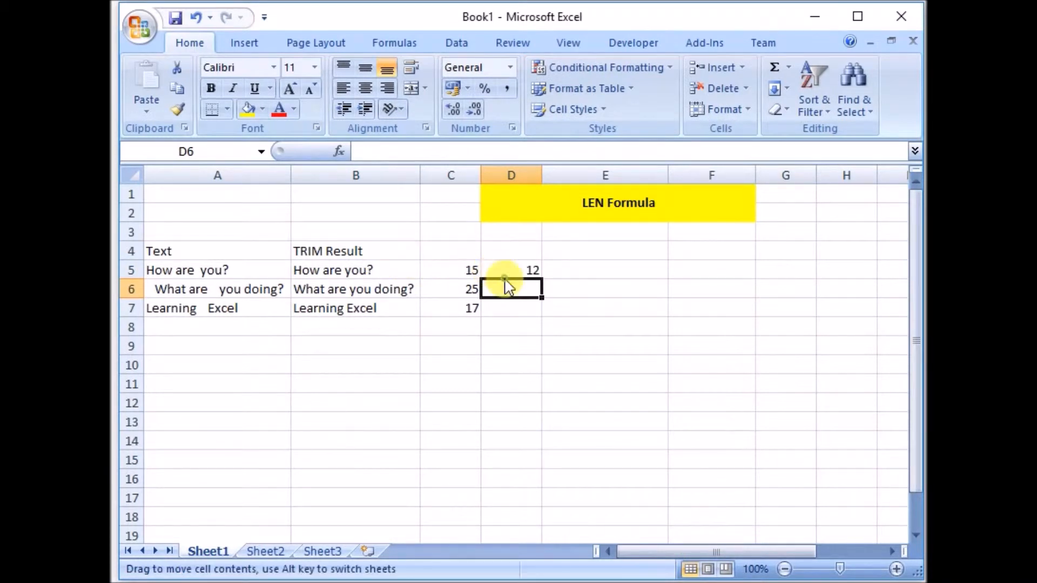
drag(504, 271, 504, 310)
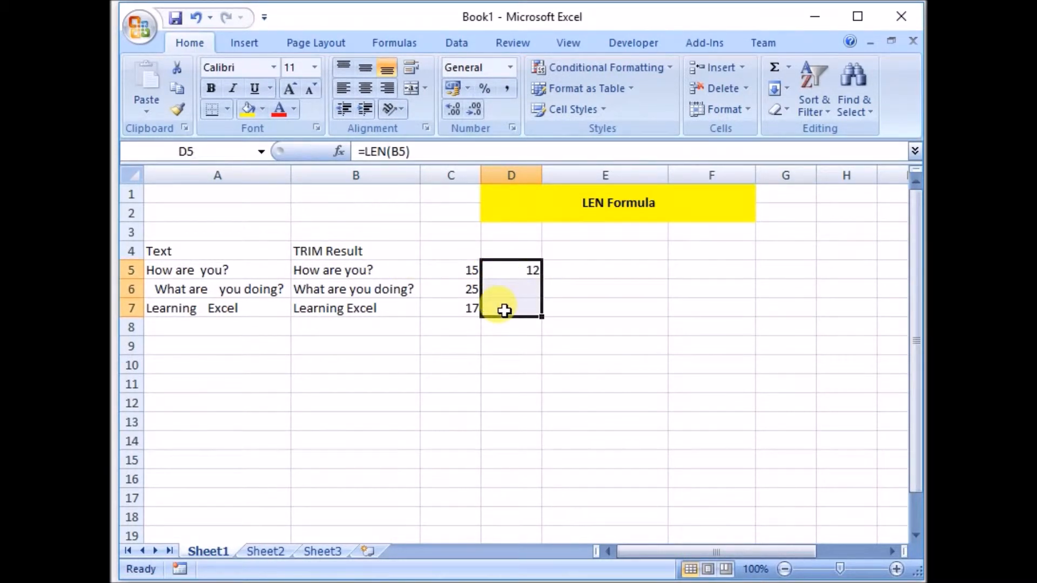
click(530, 266)
drag(541, 279, 535, 311)
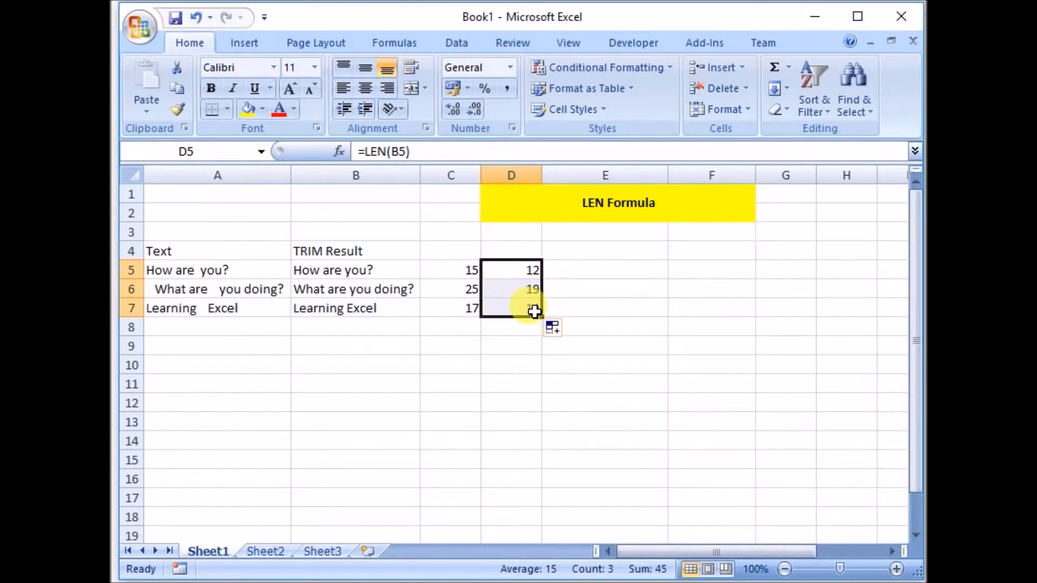
Step: Compare the LEN formulas in C5 and D5 and check how the second one relies on the TRIM Result column
click(564, 266)
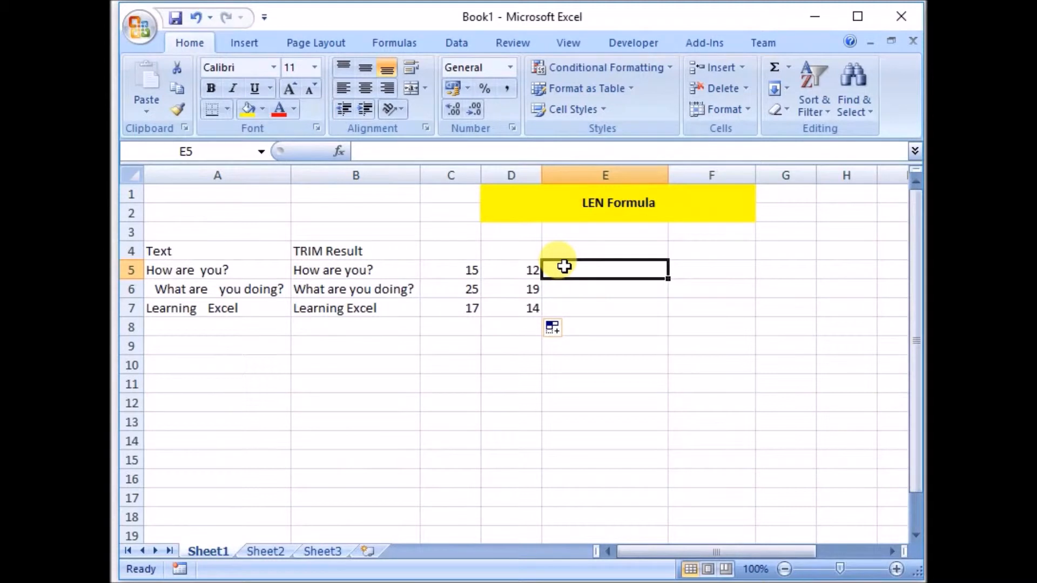
click(522, 268)
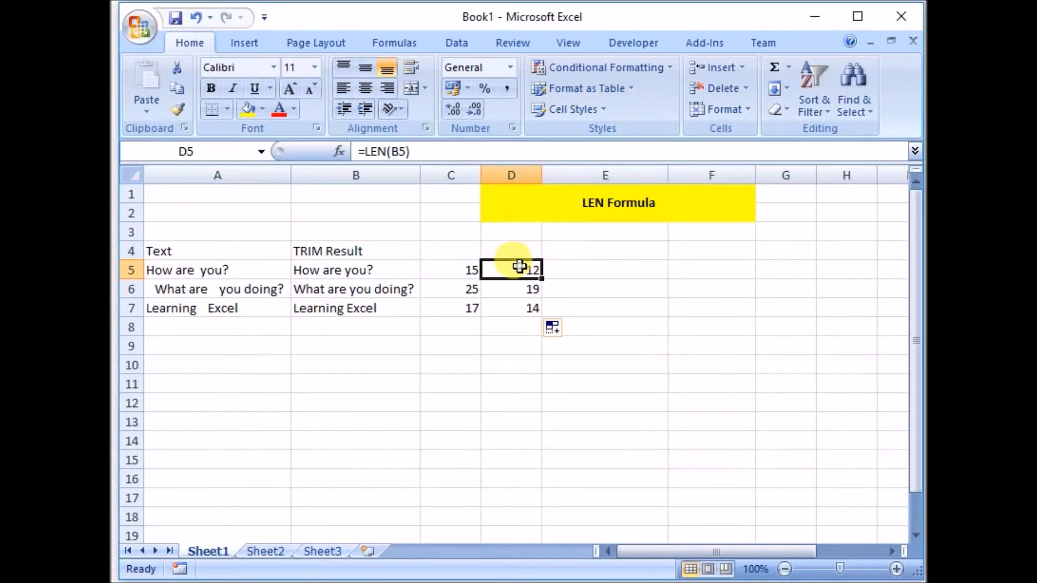
click(321, 266)
click(365, 174)
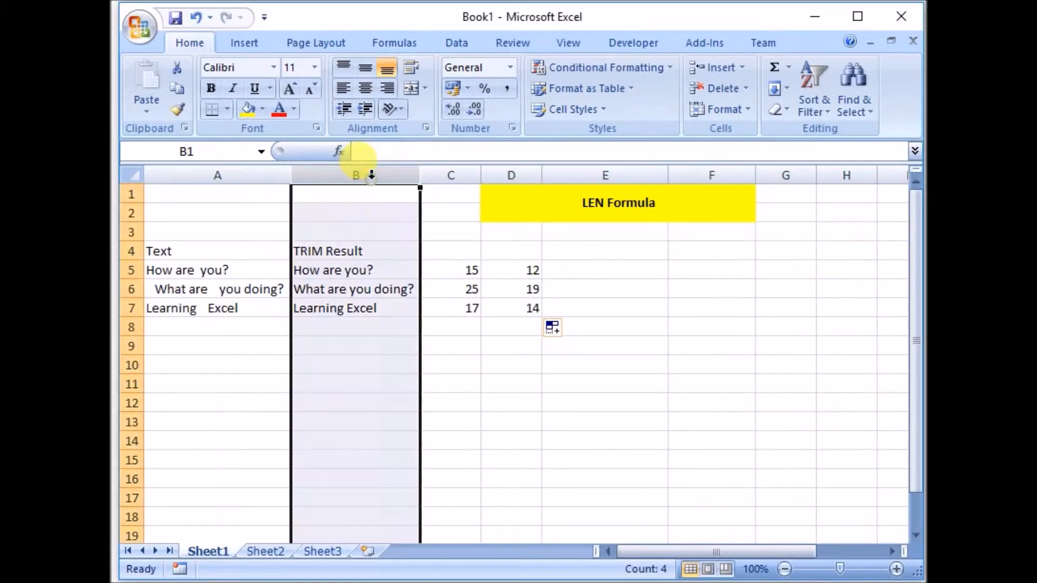
click(511, 275)
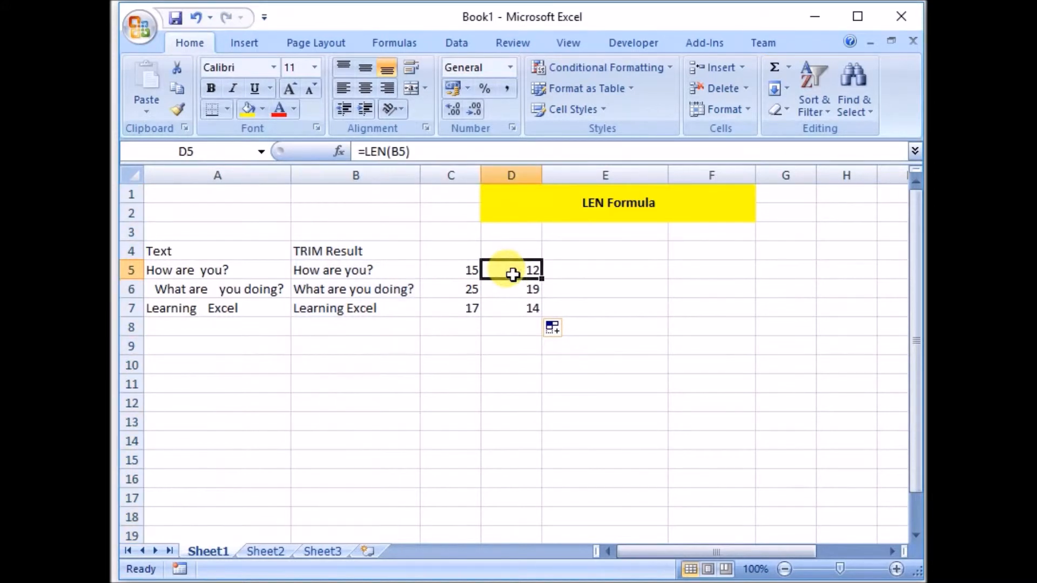
click(462, 270)
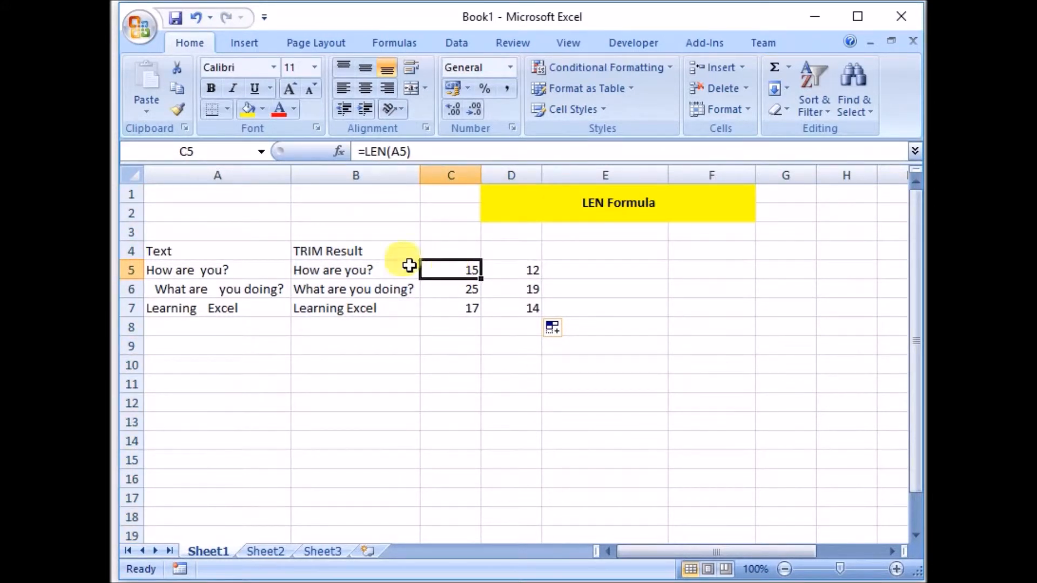
click(360, 174)
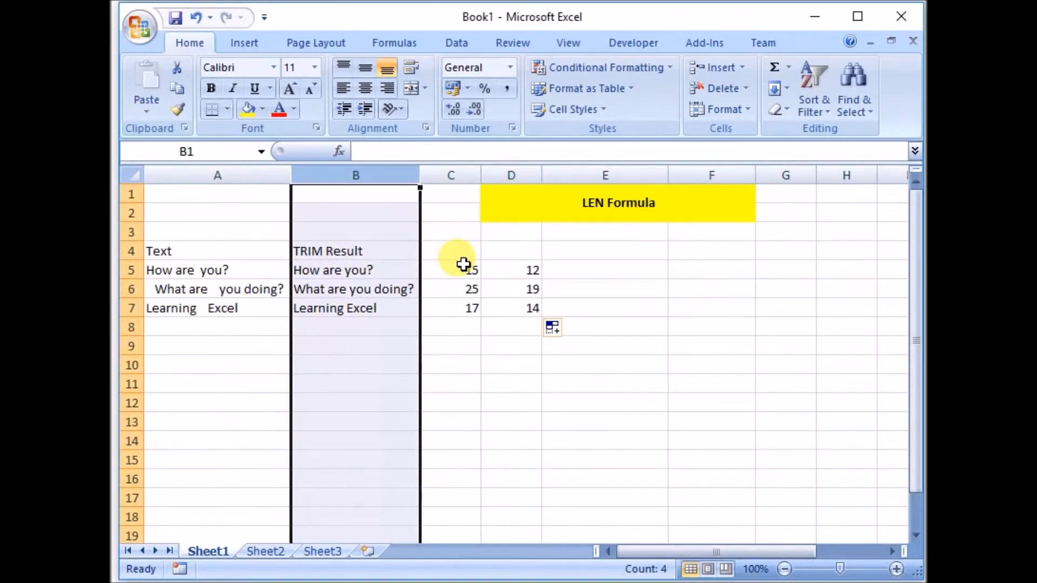
Step: Enter =LEN(TRIM(A5)) in E5 to count the trimmed text's characters directly from the original text
click(589, 271)
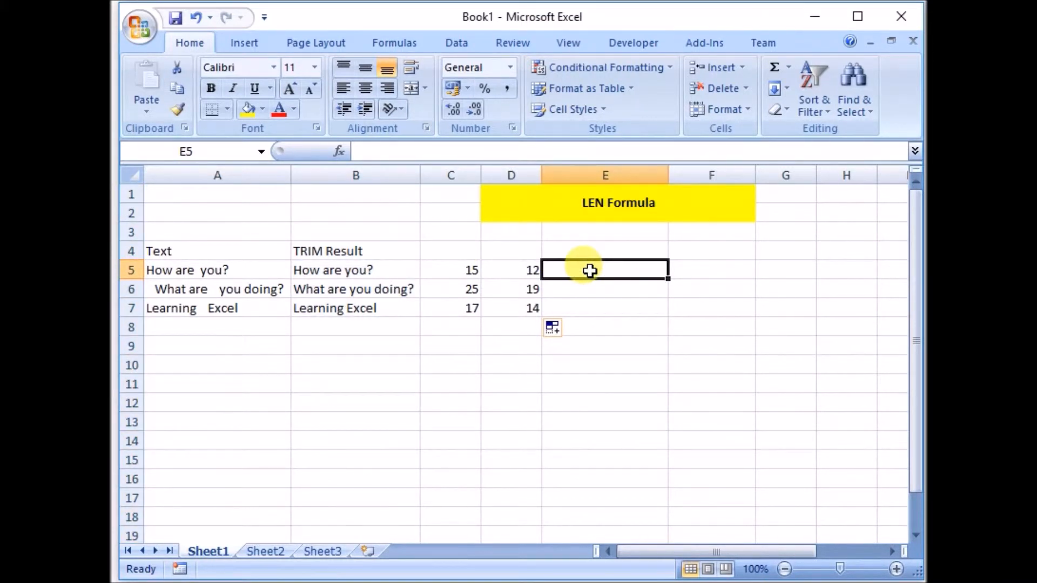
text(=)
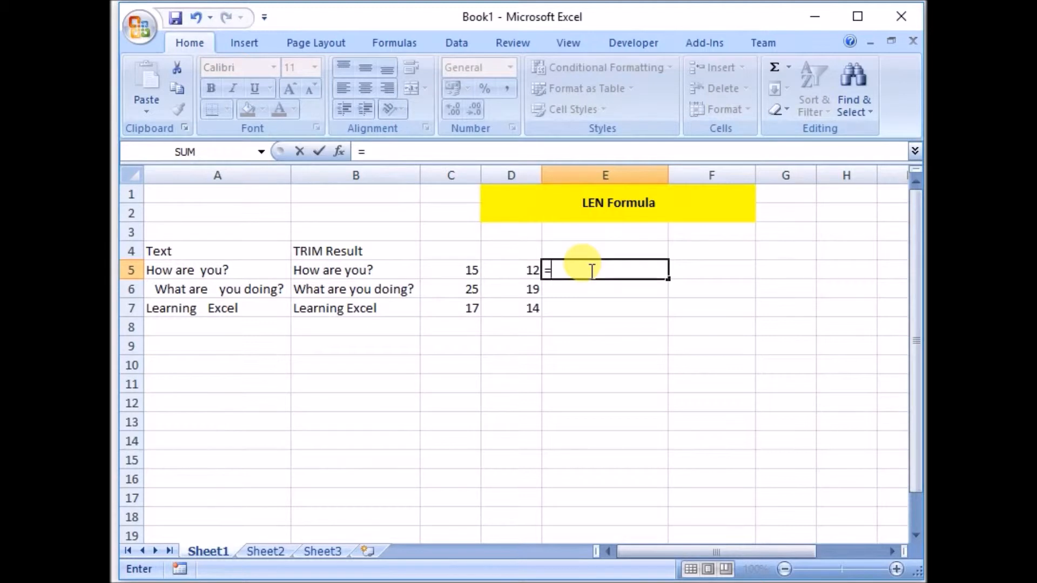
text(len)
key(Tab)
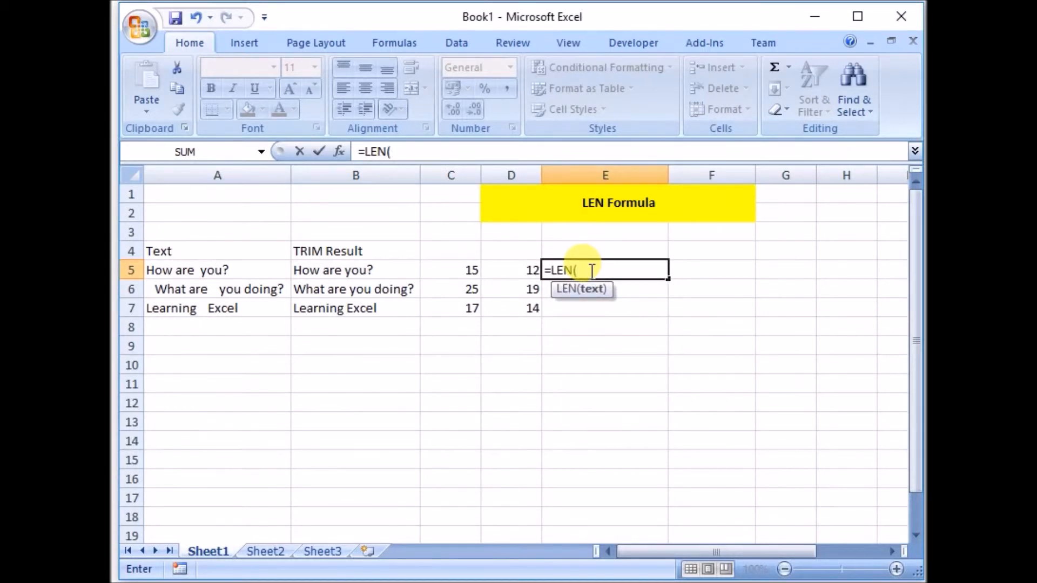
text(trim)
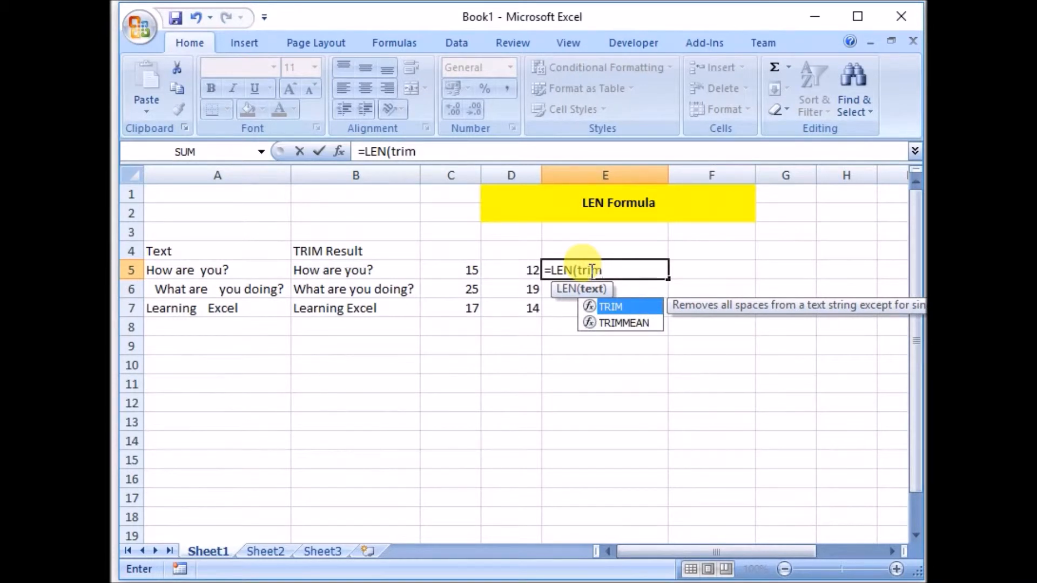
key(Tab)
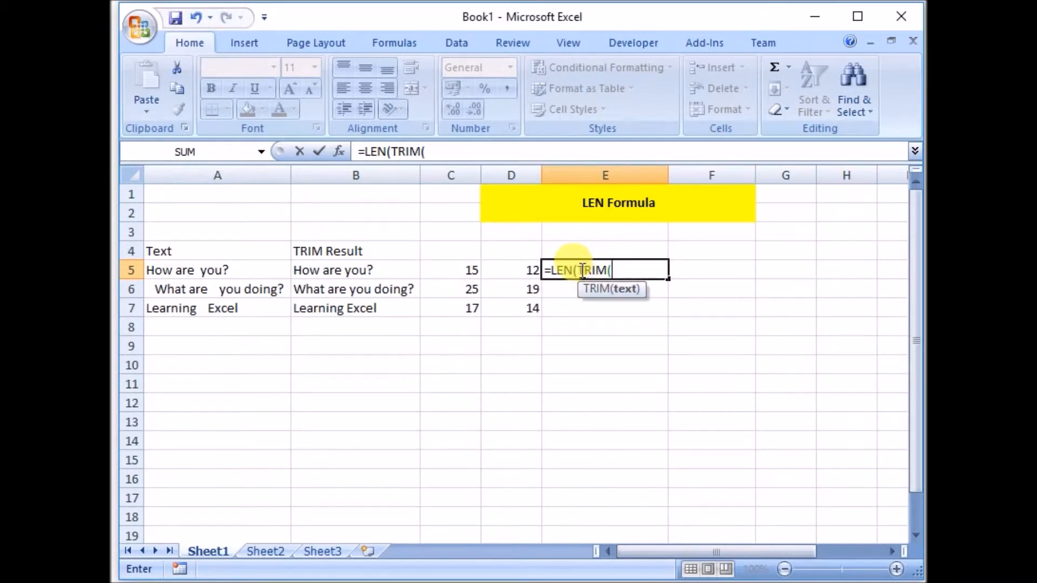
drag(575, 270, 617, 270)
click(617, 270)
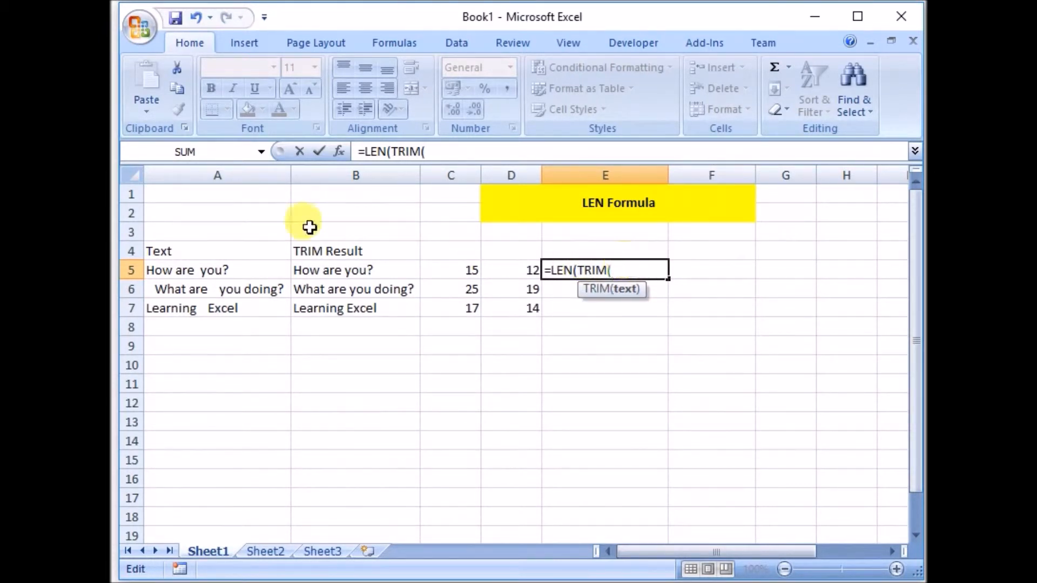
click(185, 271)
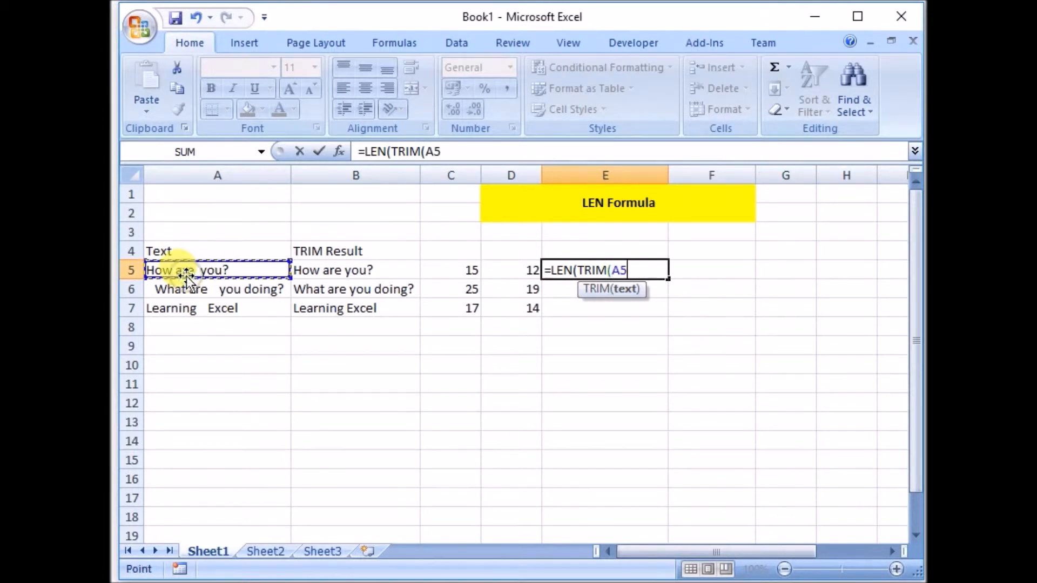
text()))
key(Return)
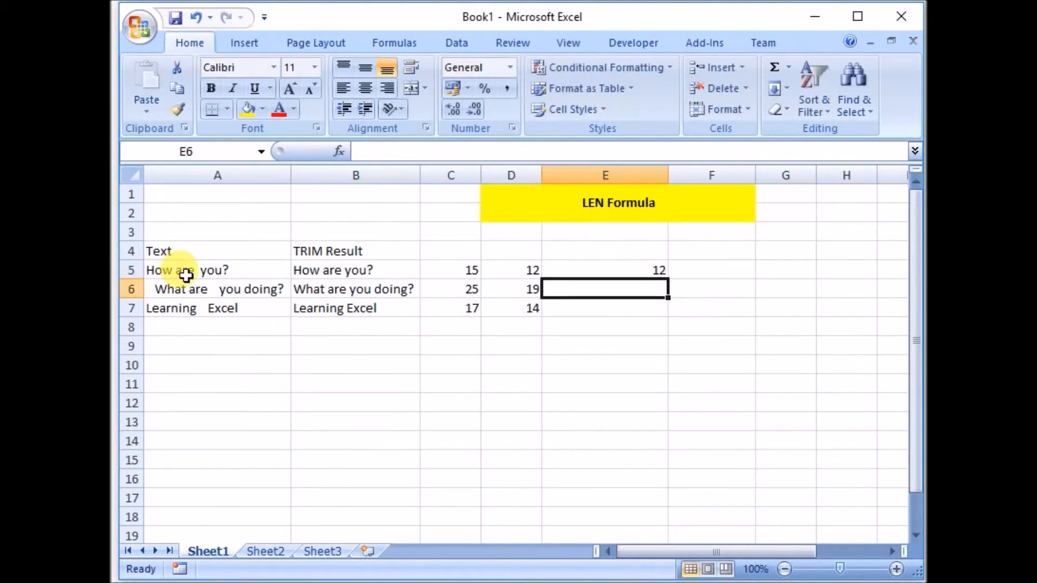
Step: Compare the D5 formula and its TRIM Result source column with the nested TRIM(A5) part of the E5 formula
click(523, 270)
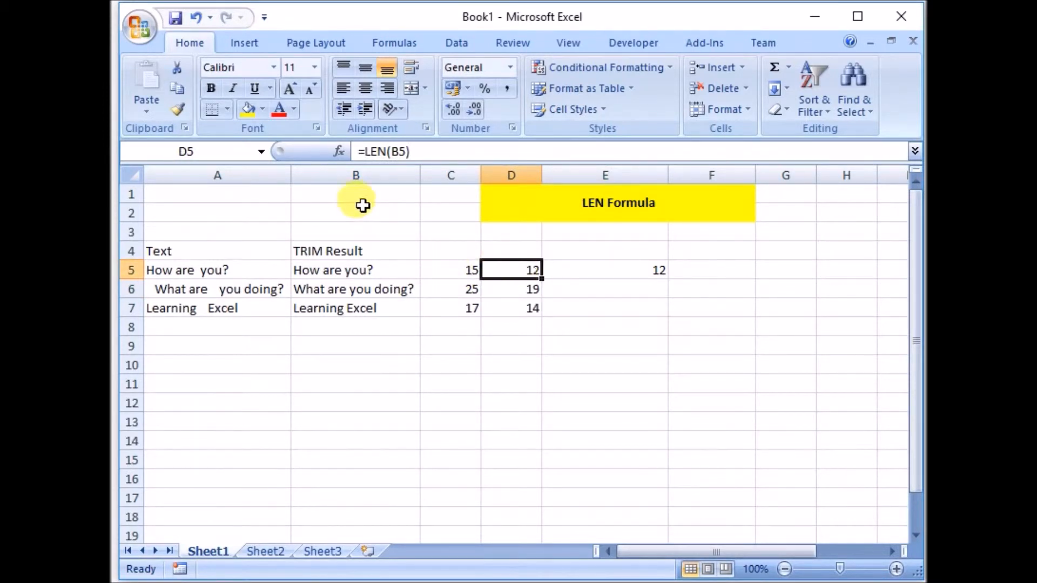
click(367, 177)
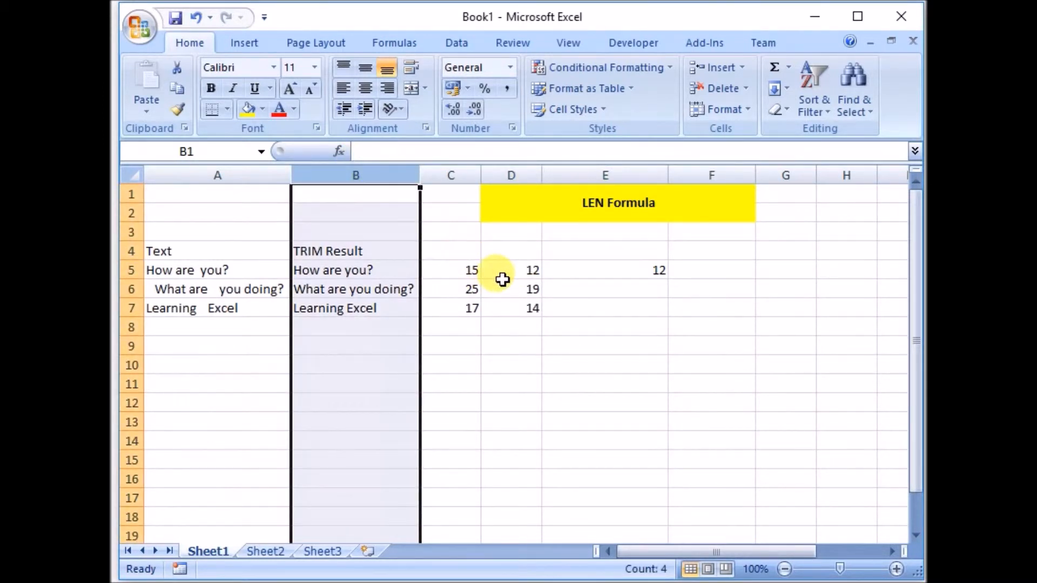
click(508, 287)
click(648, 268)
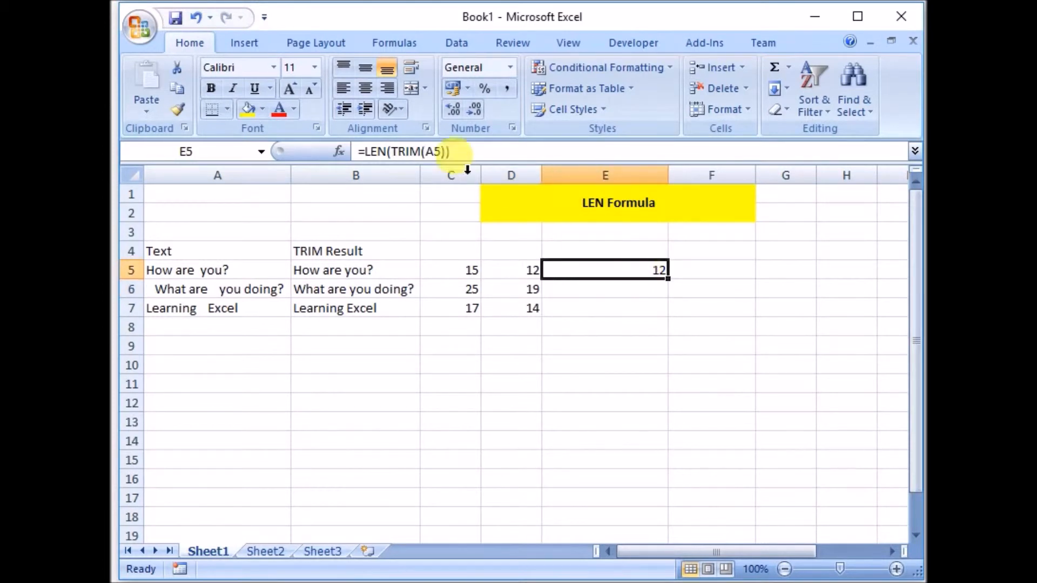
drag(391, 154, 446, 154)
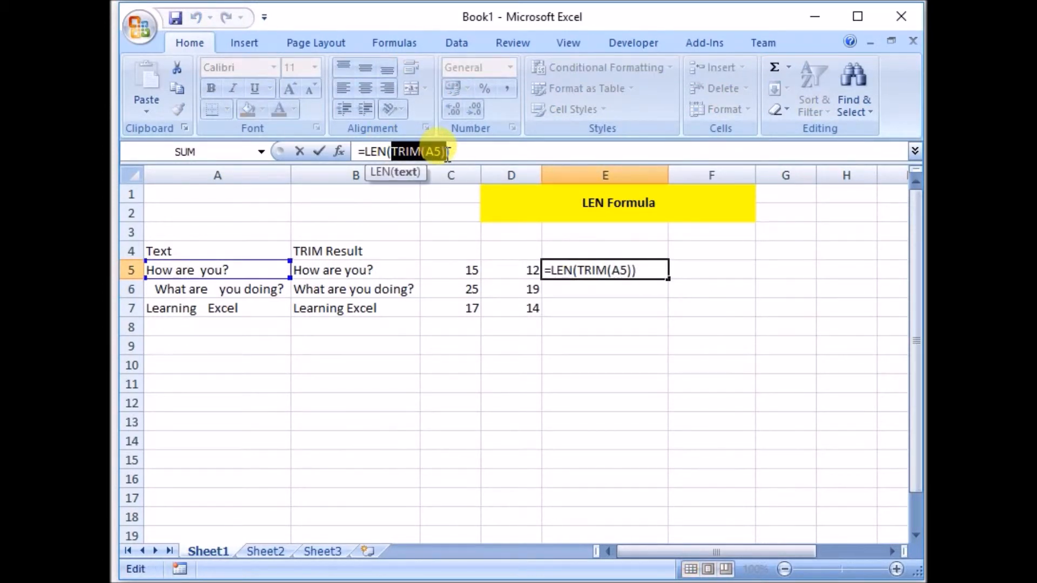
key(Escape)
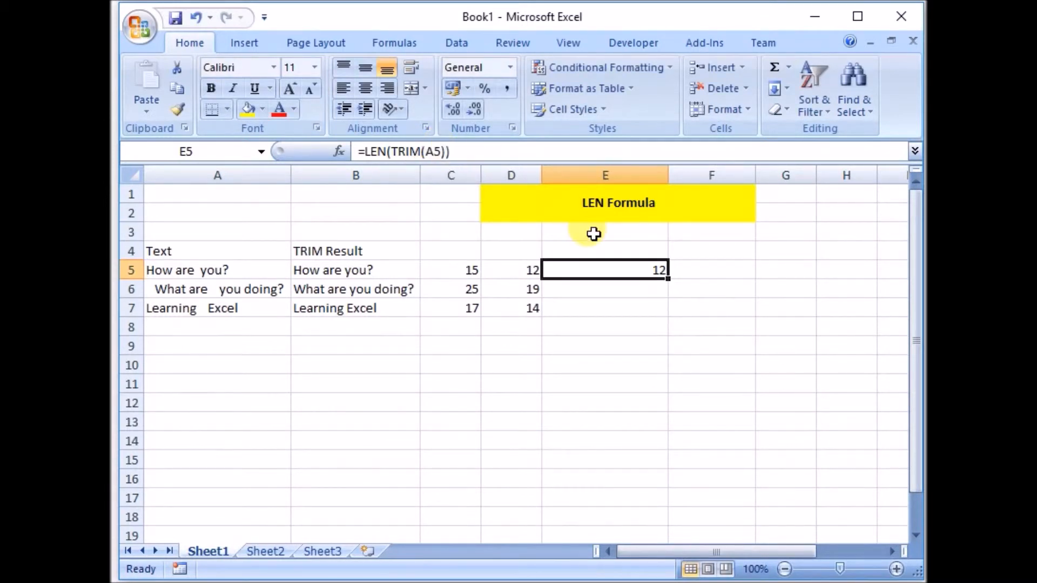
Step: Fill the combined LEN and TRIM formula from E5 down to E7 and check the formulas in E5 and E7
drag(663, 274, 661, 319)
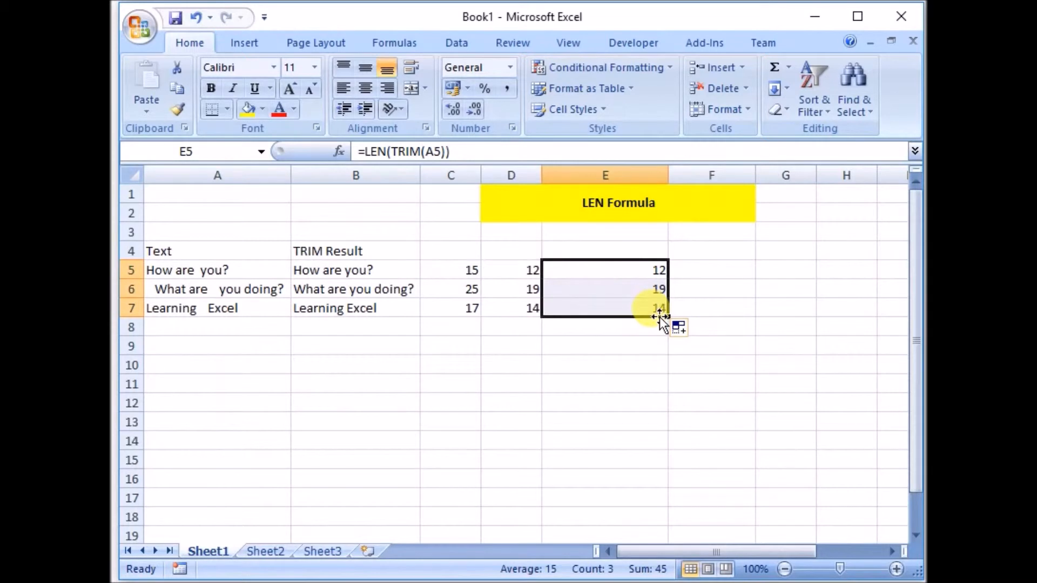
click(642, 276)
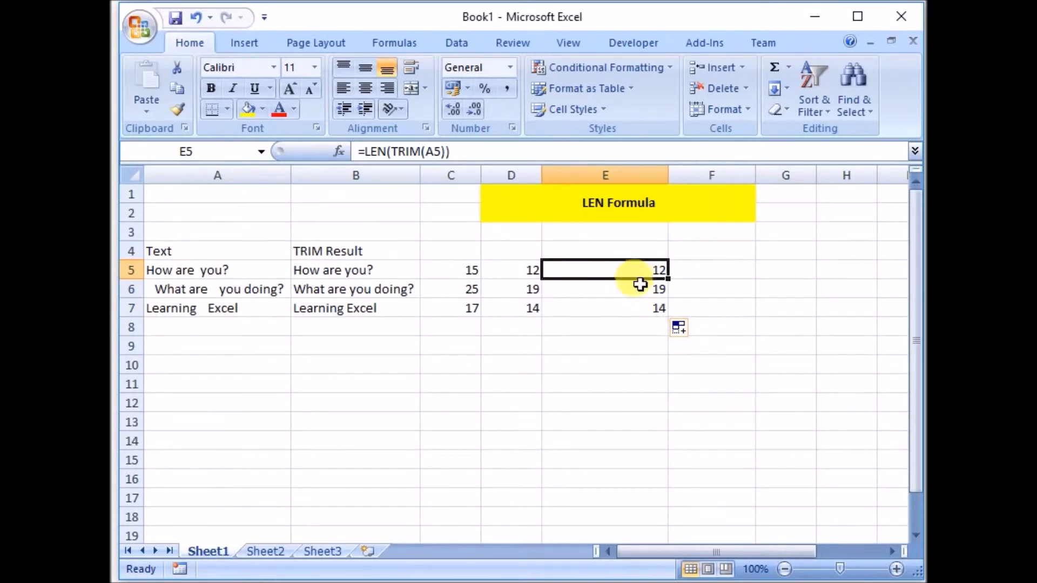
click(626, 312)
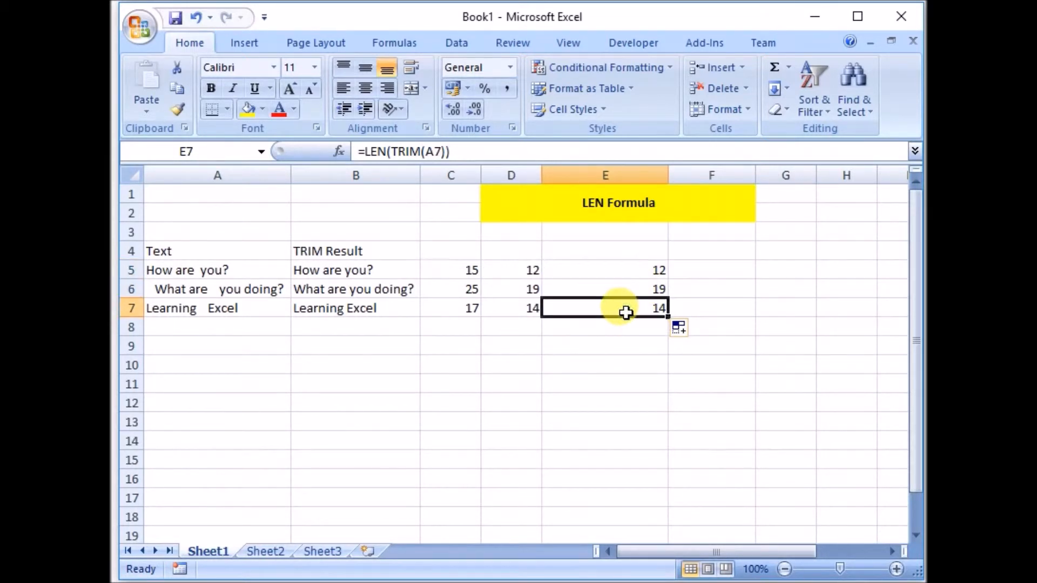
click(627, 271)
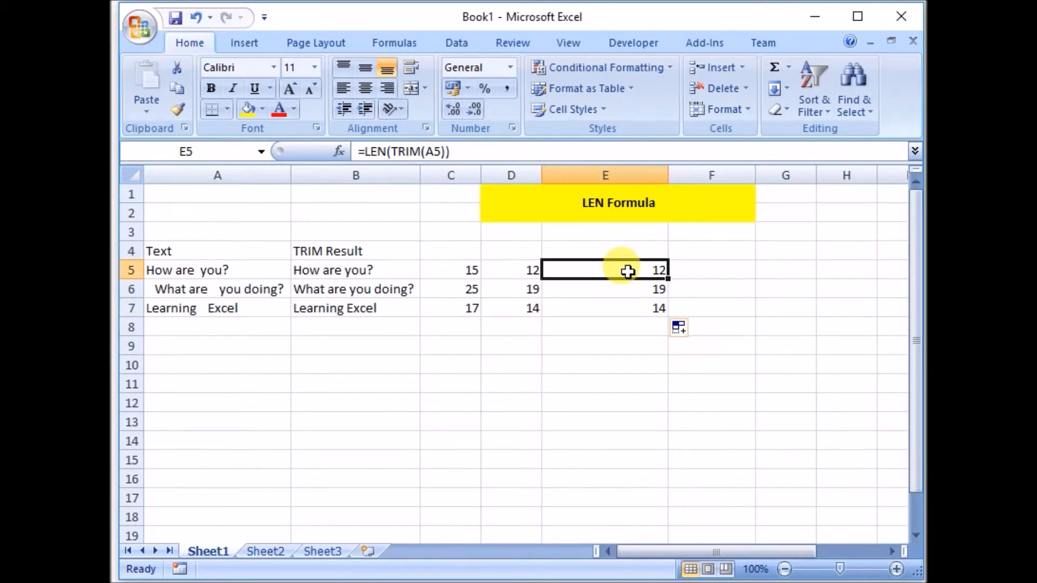
click(395, 151)
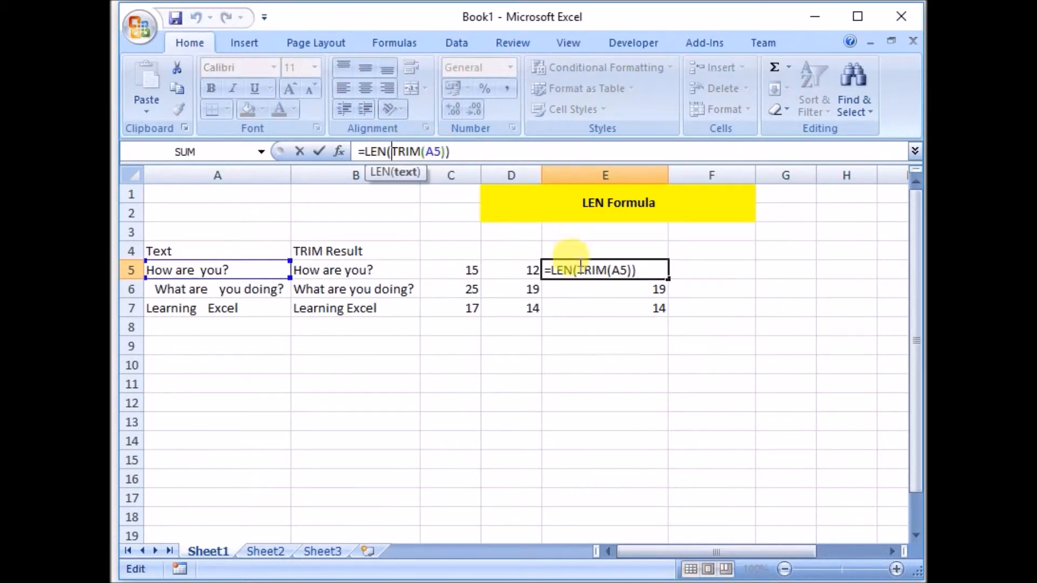
key(Escape)
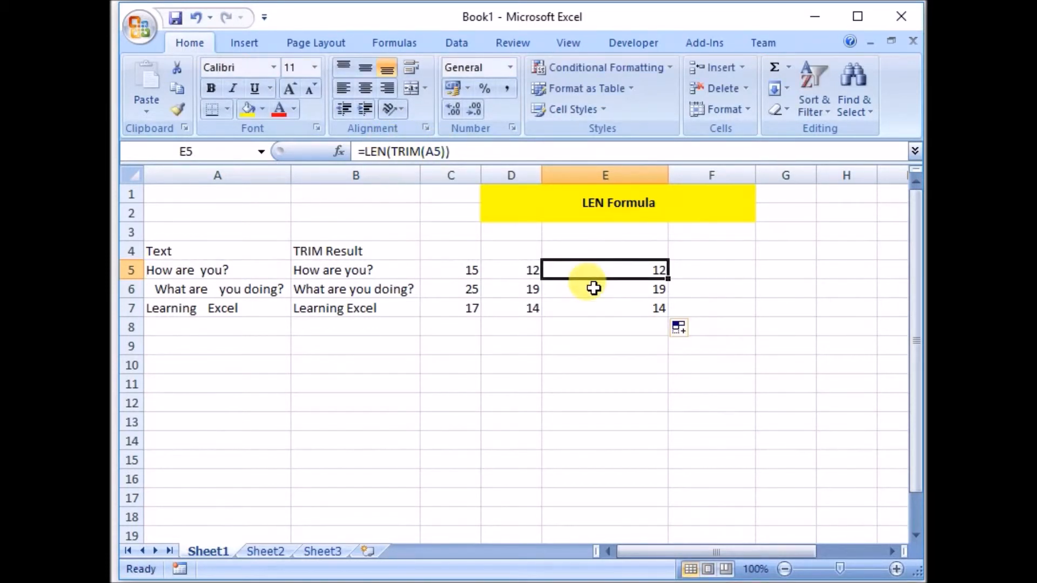
click(592, 303)
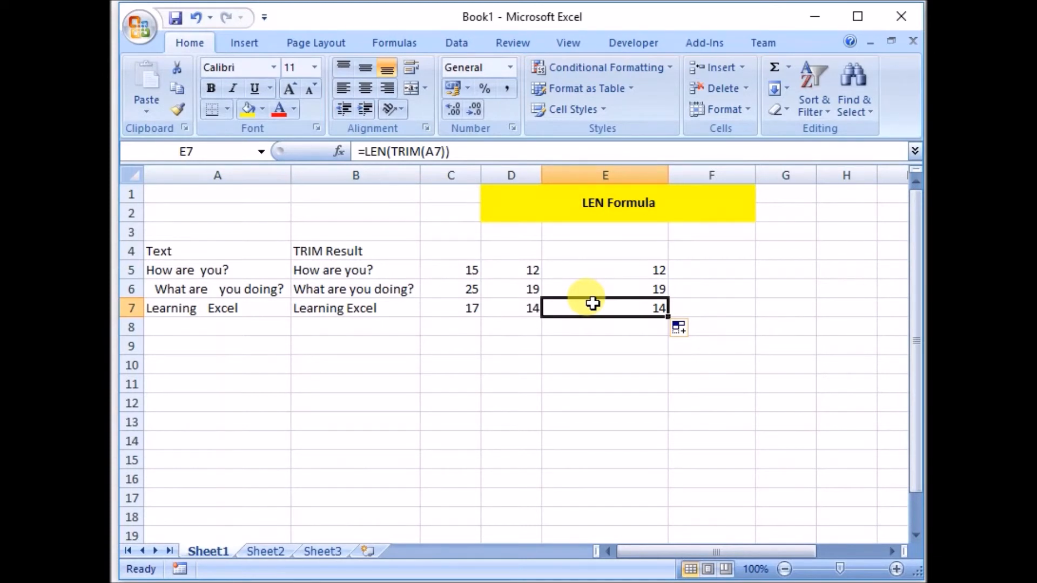
click(593, 304)
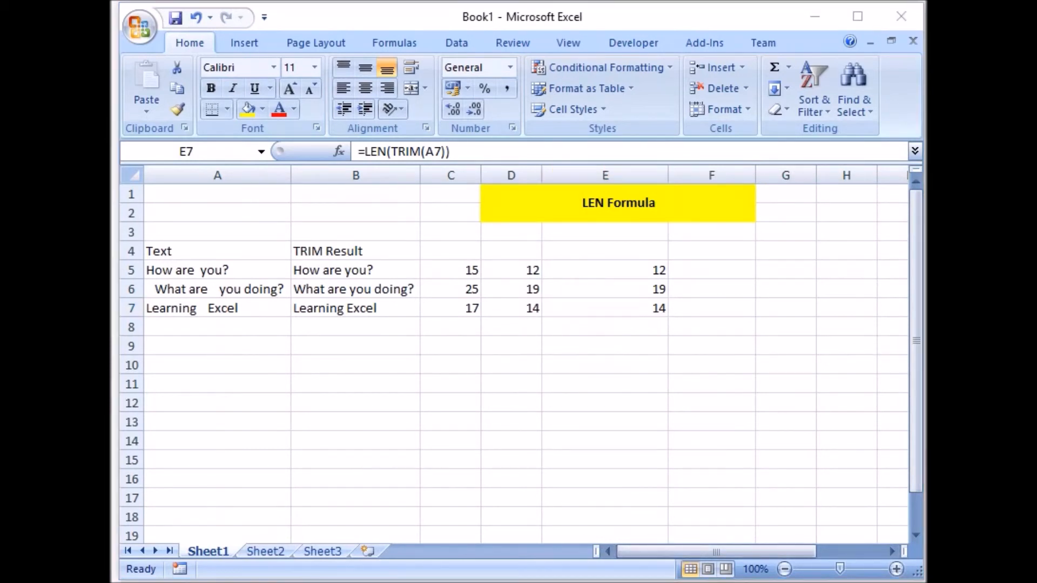
click(389, 533)
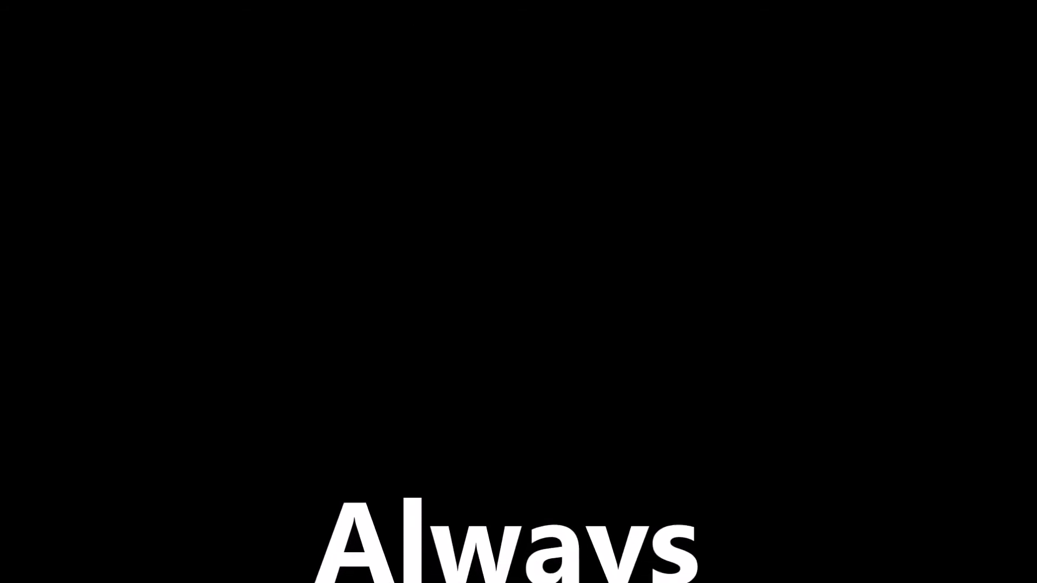